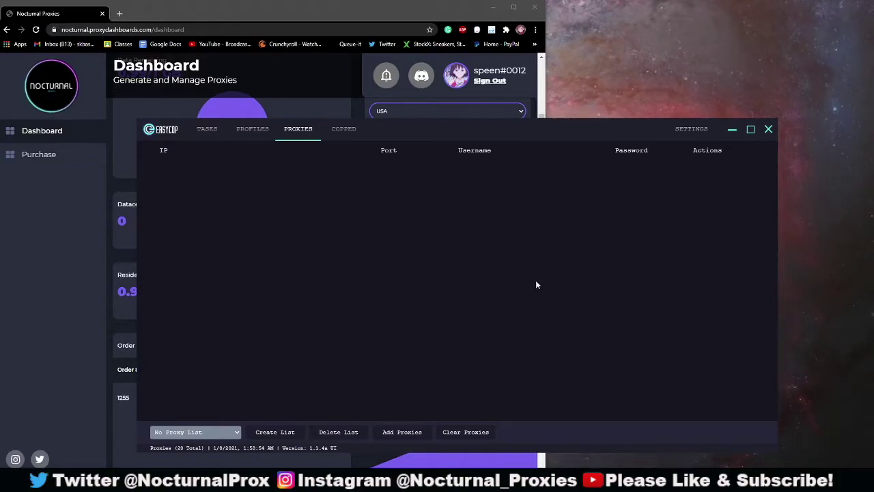
Step: Look over the empty task list, then view the saved 'test' profile (United States)
{"action": "left_click", "coordinate": [205, 132]}
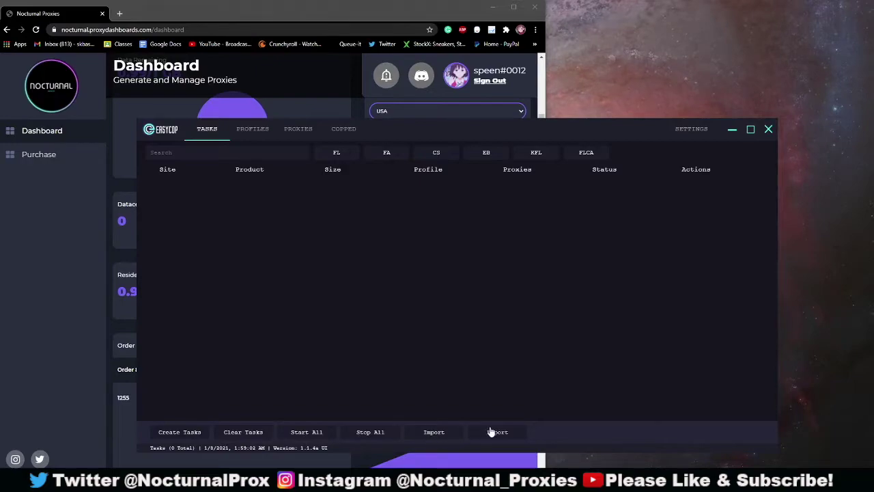
{"action": "left_click", "coordinate": [254, 129]}
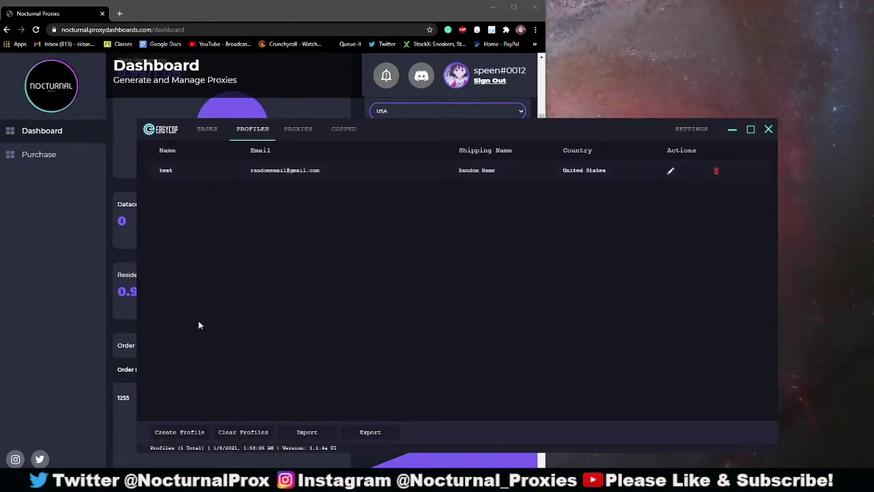
Step: Glance through a blank new-profile form and close it without saving
{"action": "left_click", "coordinate": [185, 434]}
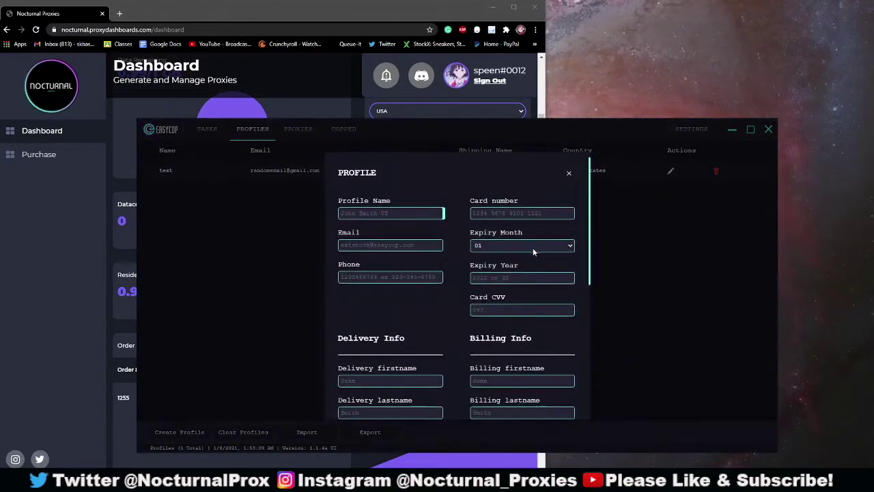
{"action": "scroll", "coordinate": [533, 246], "scroll_direction": "down", "scroll_amount": 10}
{"action": "scroll", "coordinate": [533, 247], "scroll_direction": "up", "scroll_amount": 10}
{"action": "left_click", "coordinate": [197, 394]}
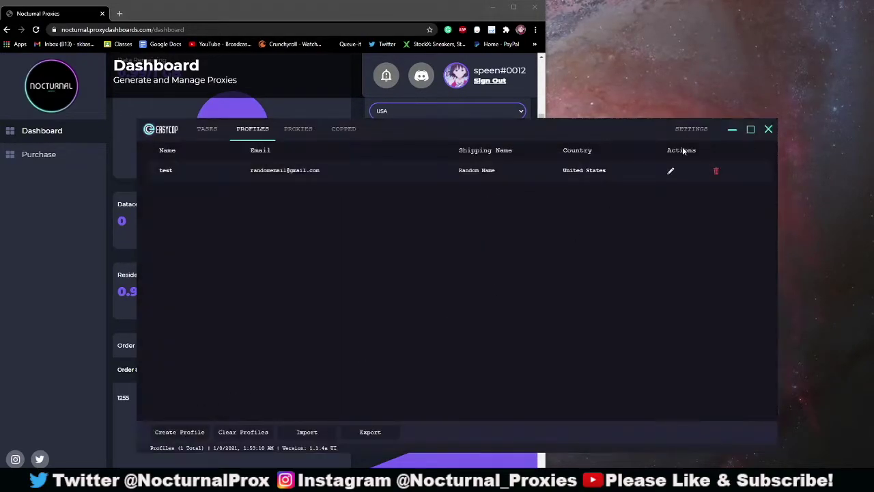
Step: Review the 'test' profile's card, delivery and billing details and tick 'Use shipping info as billing info'
{"action": "left_click", "coordinate": [671, 172]}
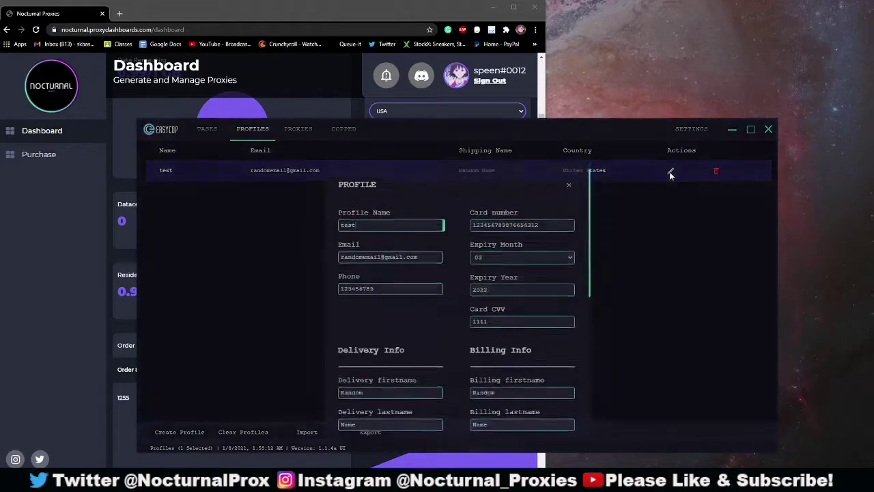
{"action": "scroll", "coordinate": [392, 242], "scroll_direction": "down", "scroll_amount": 2}
{"action": "scroll", "coordinate": [393, 243], "scroll_direction": "up", "scroll_amount": 2}
{"action": "scroll", "coordinate": [391, 241], "scroll_direction": "down", "scroll_amount": 2}
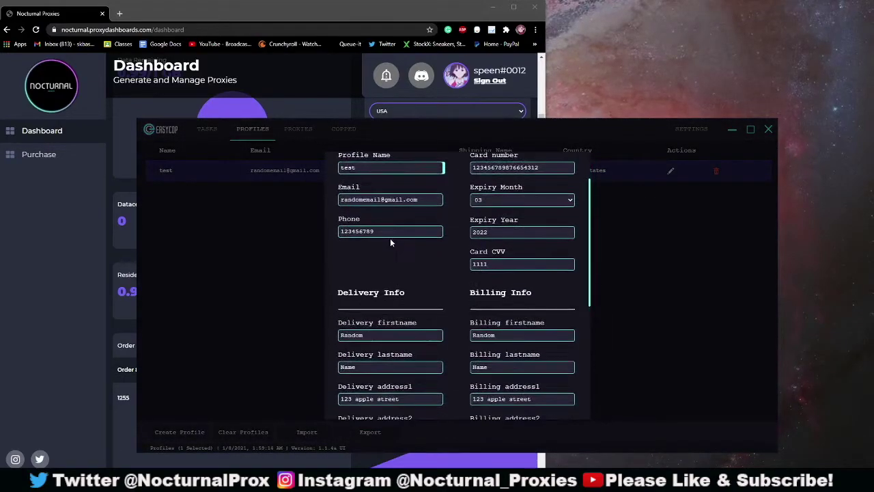
{"action": "scroll", "coordinate": [404, 190], "scroll_direction": "up", "scroll_amount": 1}
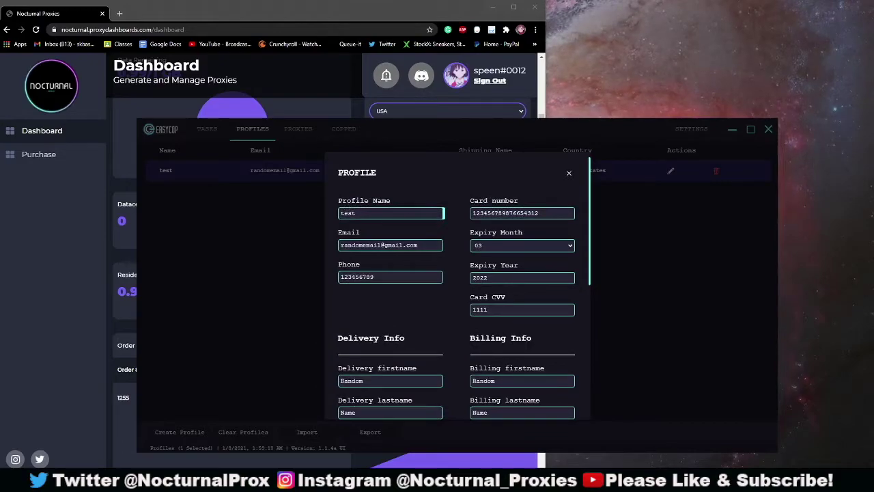
{"action": "scroll", "coordinate": [508, 204], "scroll_direction": "down", "scroll_amount": 1}
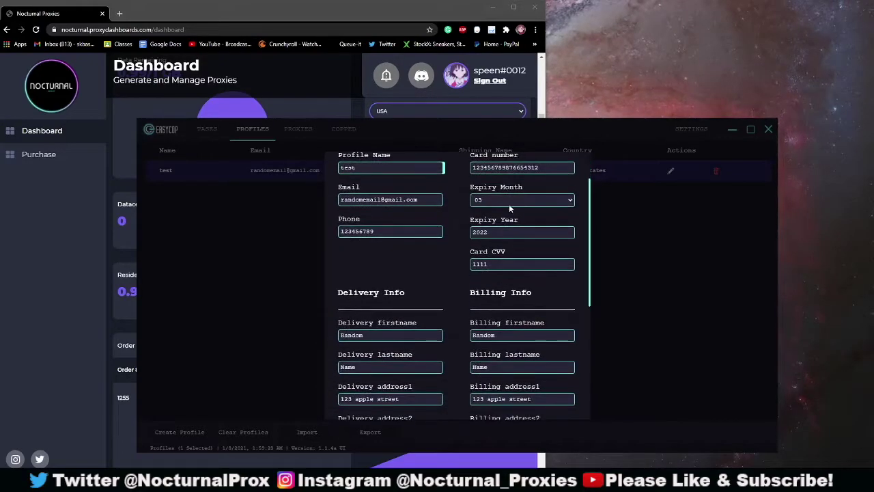
{"action": "scroll", "coordinate": [508, 205], "scroll_direction": "down", "scroll_amount": 3}
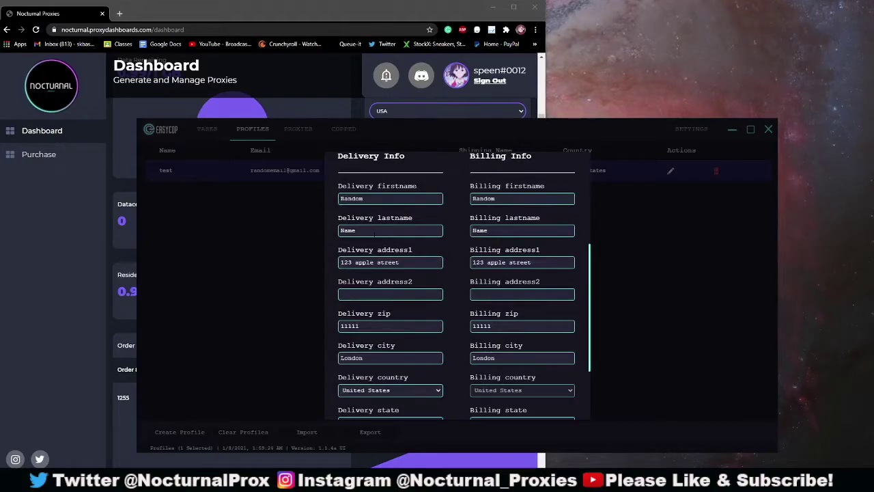
{"action": "scroll", "coordinate": [516, 226], "scroll_direction": "up", "scroll_amount": 2}
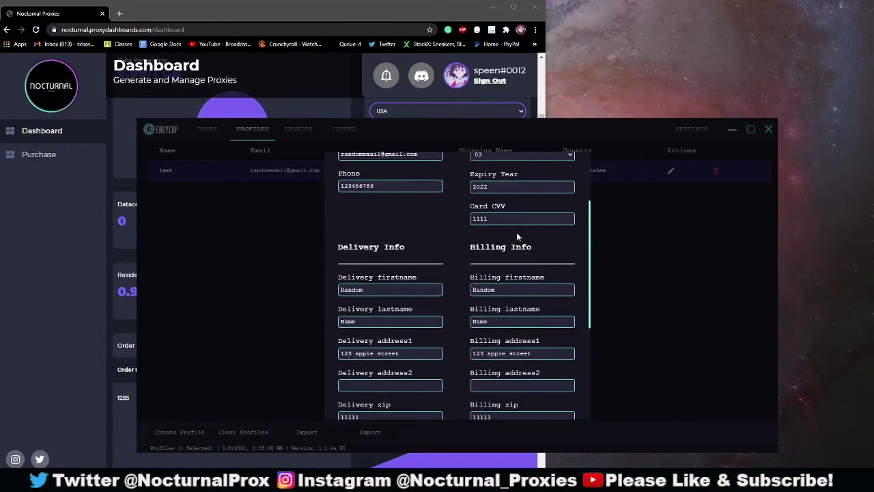
{"action": "scroll", "coordinate": [516, 232], "scroll_direction": "down", "scroll_amount": 1}
{"action": "scroll", "coordinate": [516, 232], "scroll_direction": "down", "scroll_amount": 1}
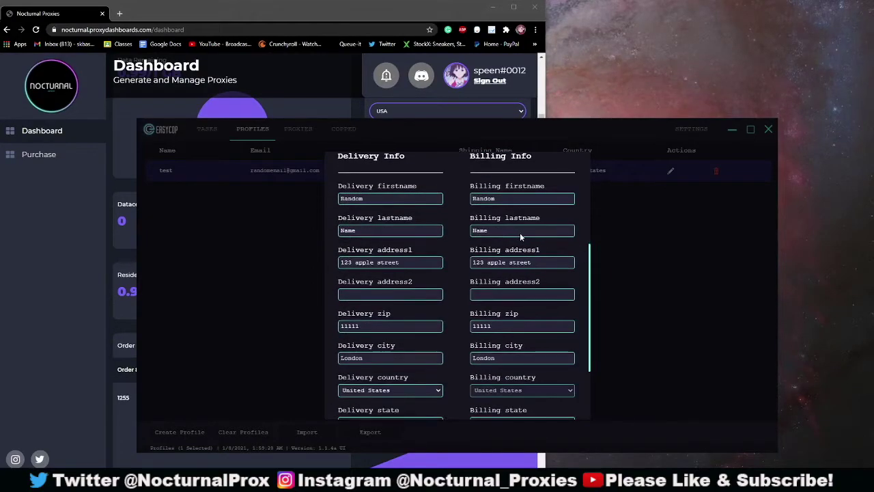
{"action": "scroll", "coordinate": [519, 232], "scroll_direction": "down", "scroll_amount": 1}
{"action": "scroll", "coordinate": [520, 236], "scroll_direction": "down", "scroll_amount": 1}
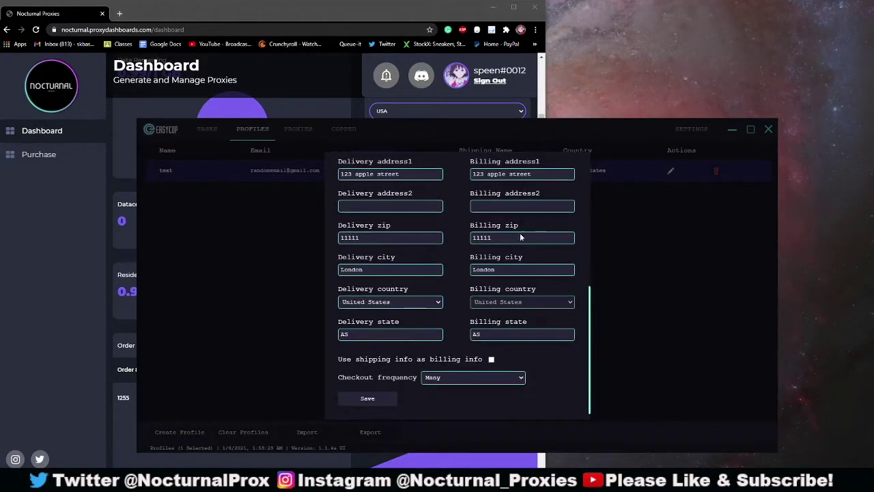
{"action": "left_click", "coordinate": [491, 361]}
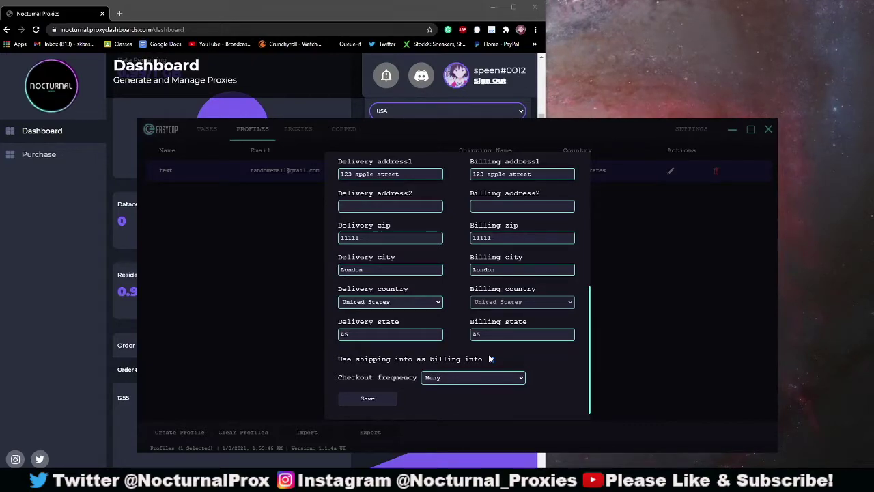
Step: Keep shipping info as billing and checkout frequency Many, then save the 'test' profile
{"action": "left_click", "coordinate": [490, 358]}
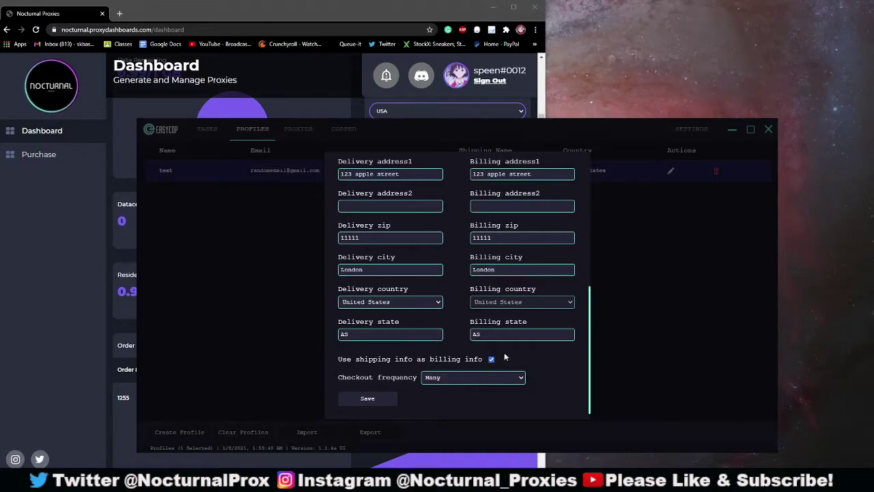
{"action": "left_click", "coordinate": [509, 377]}
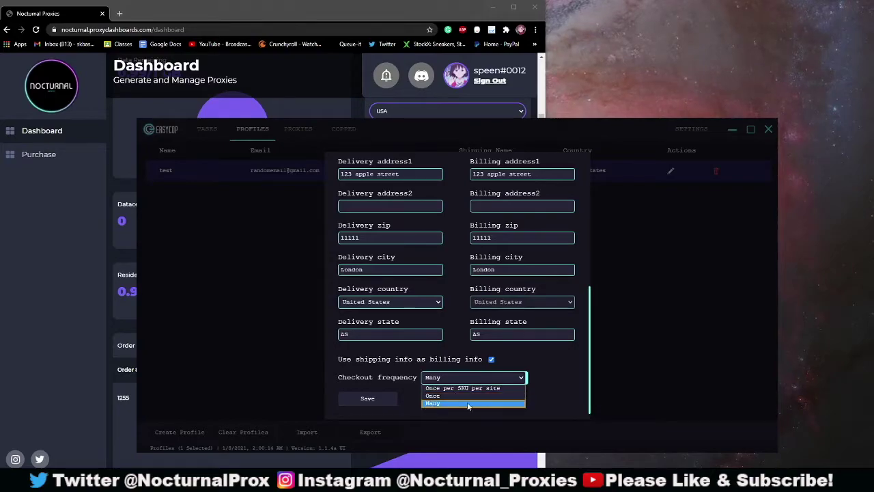
{"action": "left_click", "coordinate": [463, 401]}
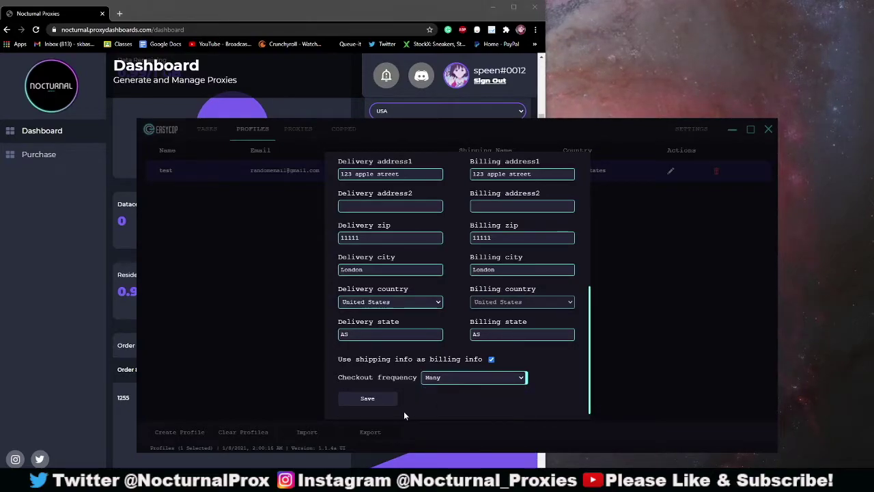
{"action": "left_click", "coordinate": [367, 399]}
Step: On the Proxies page, start a new proxy list named 'nocturnal'
{"action": "left_click", "coordinate": [298, 130]}
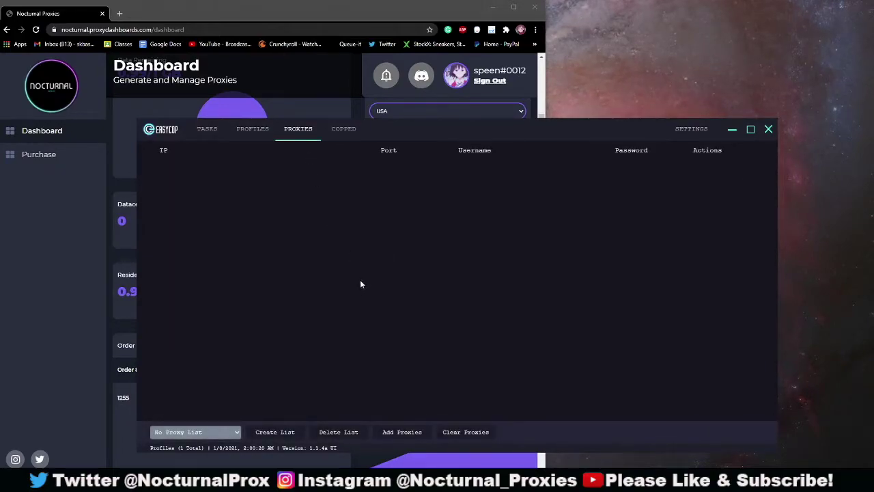
{"action": "mouse_move", "coordinate": [519, 135]}
{"action": "left_mouse_down"}
{"action": "mouse_move", "coordinate": [516, 149]}
{"action": "mouse_move", "coordinate": [492, 151]}
{"action": "mouse_move", "coordinate": [507, 150]}
{"action": "left_mouse_up"}
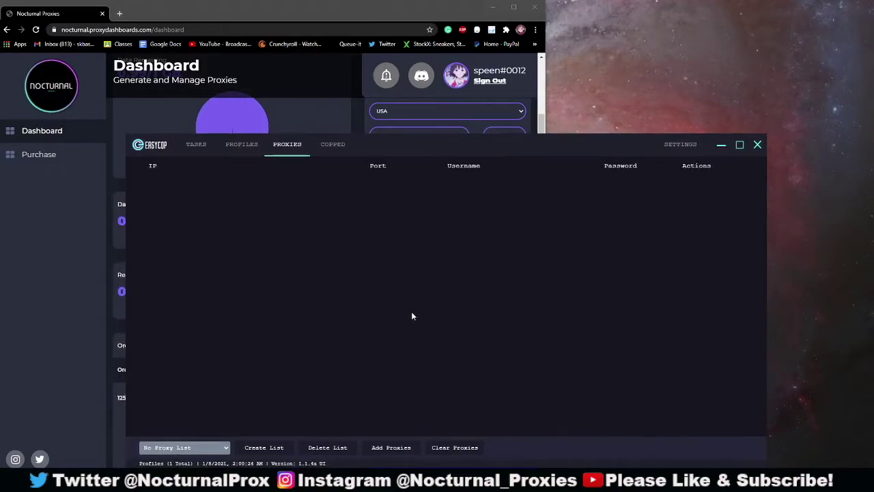
{"action": "left_click", "coordinate": [269, 448]}
{"action": "type", "text": "n"}
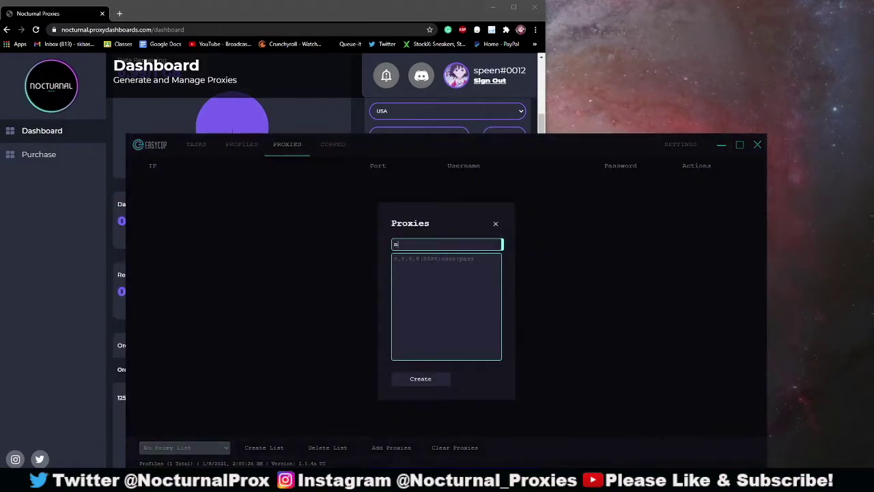
{"action": "type", "text": "octura"}
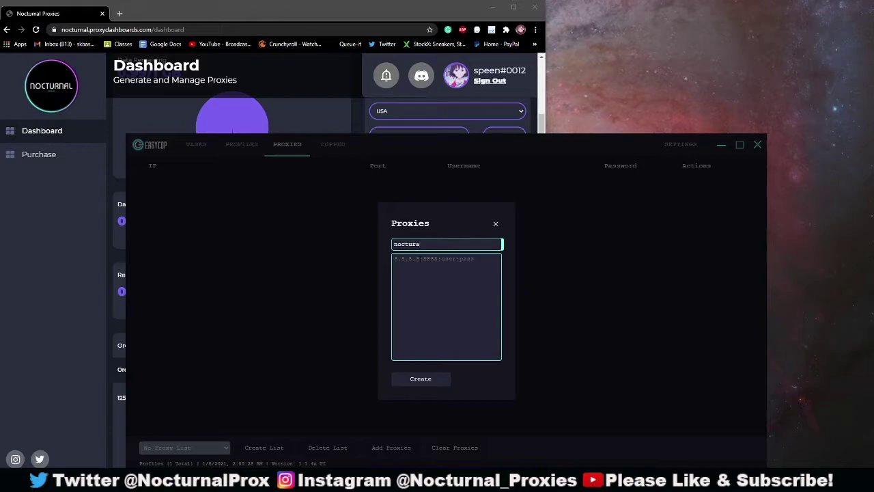
{"action": "key", "text": "BackSpace"}
{"action": "type", "text": "n"}
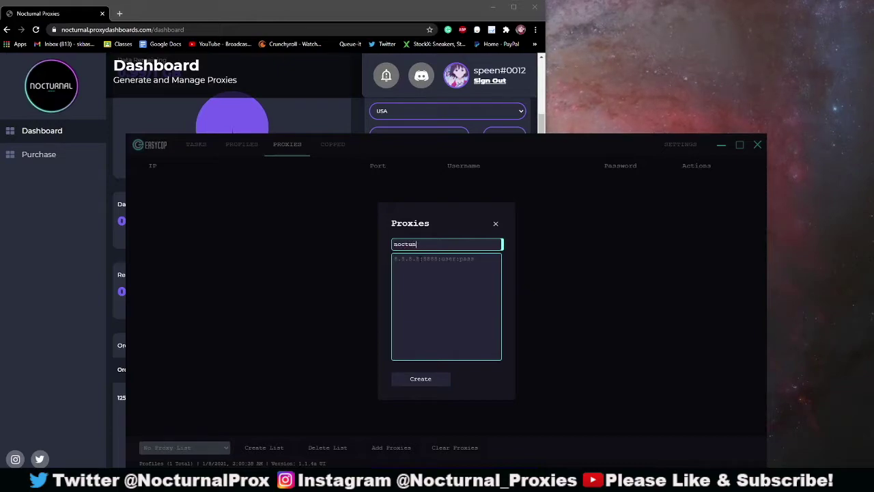
{"action": "type", "text": "urnal;"}
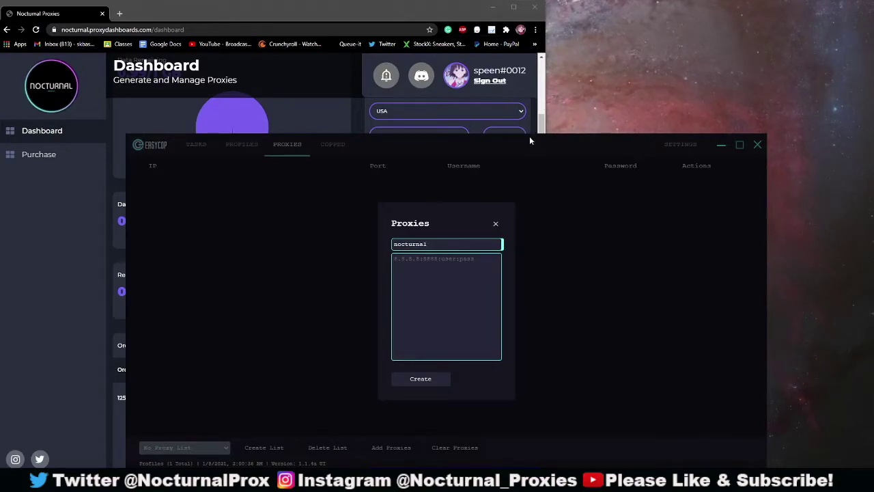
{"action": "left_click_drag", "start_coordinate": [529, 136], "coordinate": [655, 141]}
Step: In the proxy dashboard, choose Residential Pro plan, USA location and Static Ip type
{"action": "left_click", "coordinate": [409, 96]}
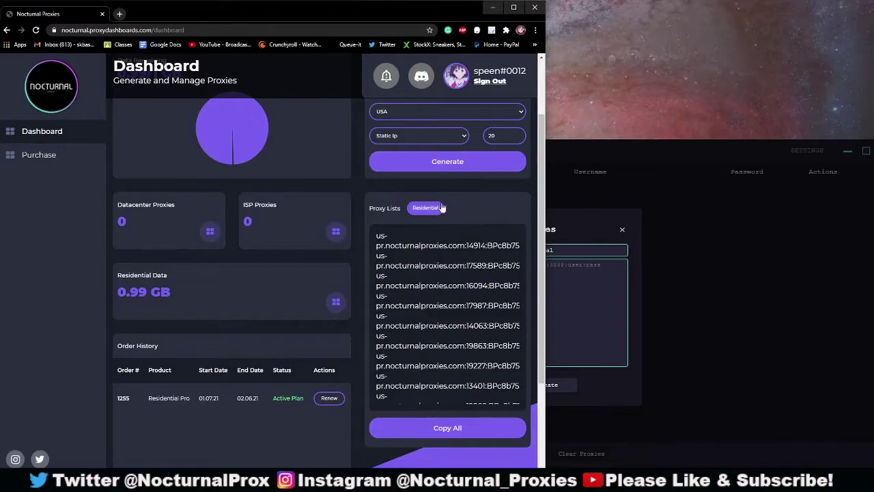
{"action": "scroll", "coordinate": [429, 148], "scroll_direction": "up", "scroll_amount": 2}
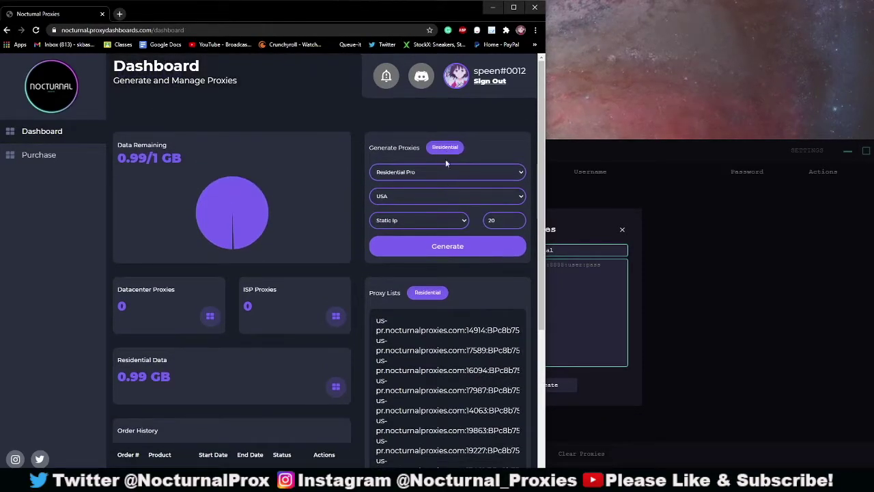
{"action": "left_click", "coordinate": [437, 174]}
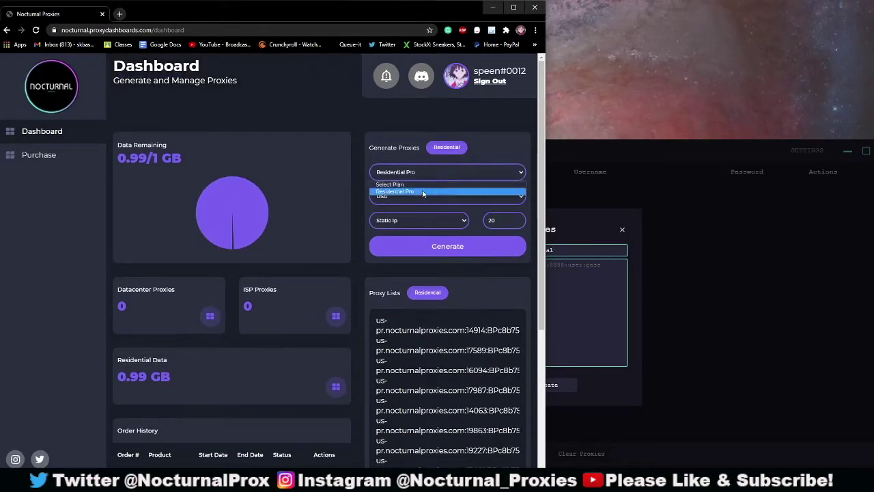
{"action": "left_click", "coordinate": [418, 192]}
{"action": "left_click", "coordinate": [418, 196]}
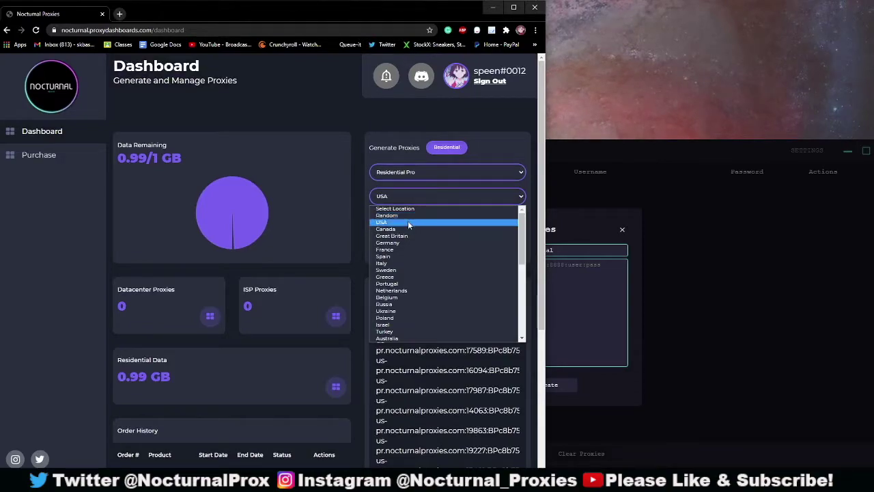
{"action": "left_click", "coordinate": [408, 221]}
{"action": "left_click", "coordinate": [417, 223]}
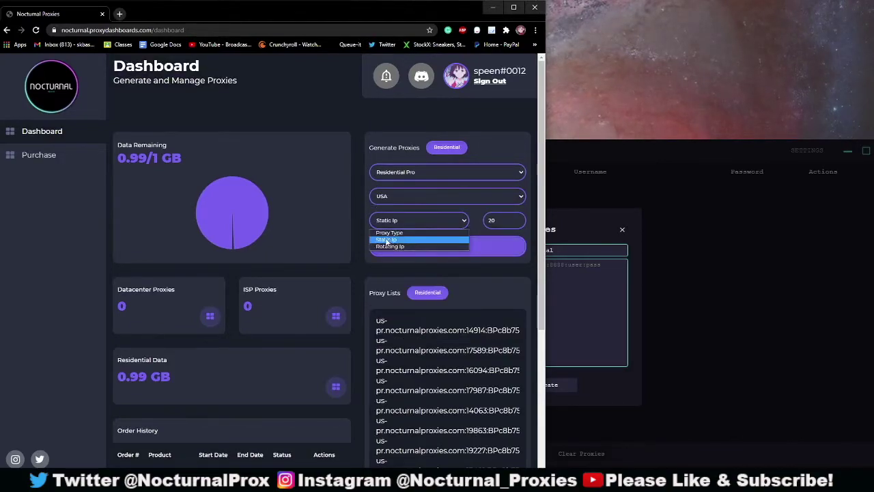
{"action": "left_click", "coordinate": [413, 244]}
Step: Set quantity to 30, generate the proxies and copy all of them
{"action": "left_click", "coordinate": [504, 221]}
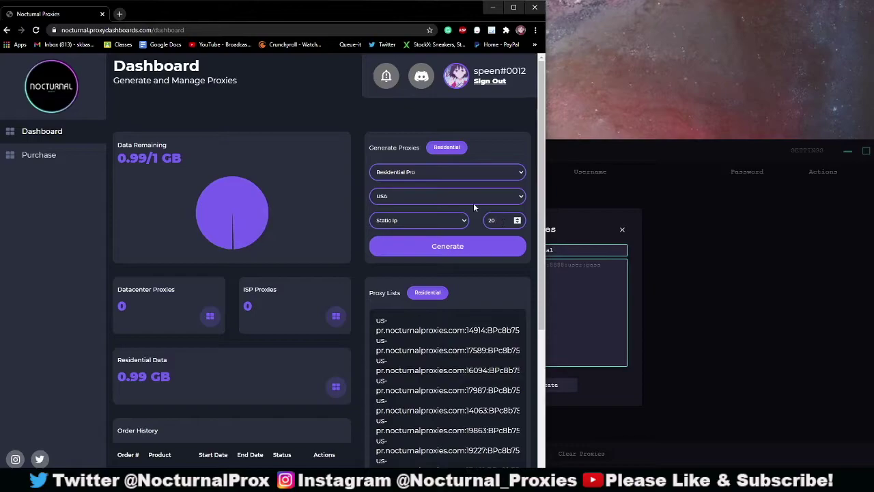
{"action": "key", "text": "BackSpace"}
{"action": "key", "text": "BackSpace"}
{"action": "type", "text": "30"}
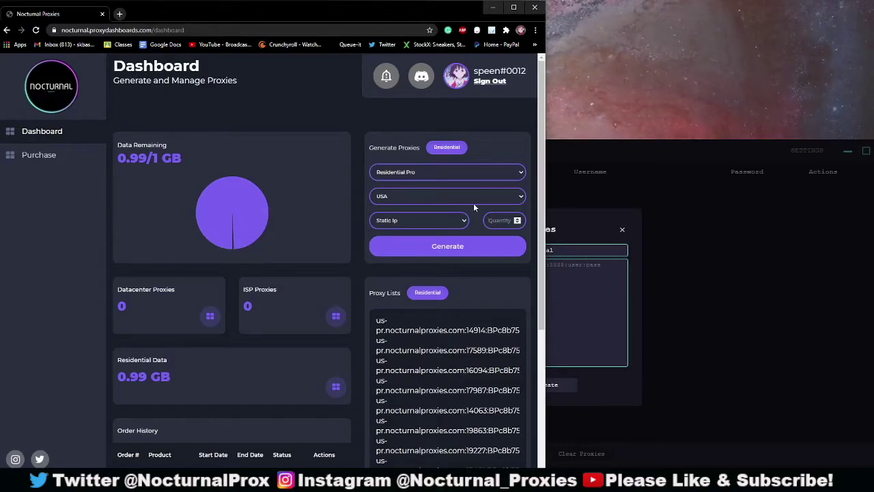
{"action": "left_click", "coordinate": [469, 249]}
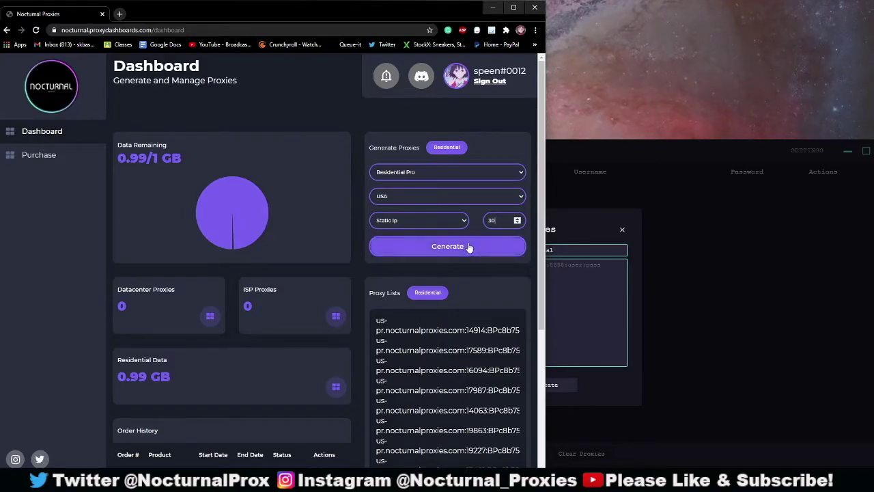
{"action": "scroll", "coordinate": [469, 250], "scroll_direction": "down", "scroll_amount": 2}
{"action": "scroll", "coordinate": [451, 339], "scroll_direction": "down", "scroll_amount": 2}
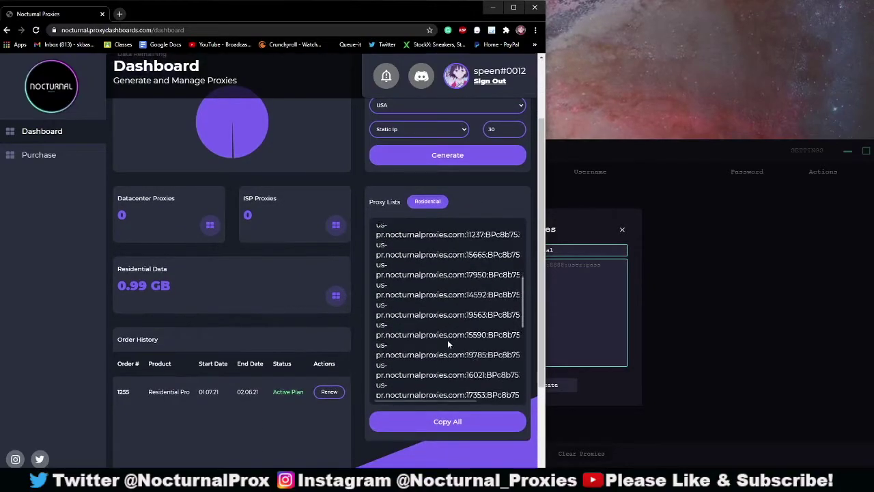
{"action": "scroll", "coordinate": [456, 338], "scroll_direction": "down", "scroll_amount": 8}
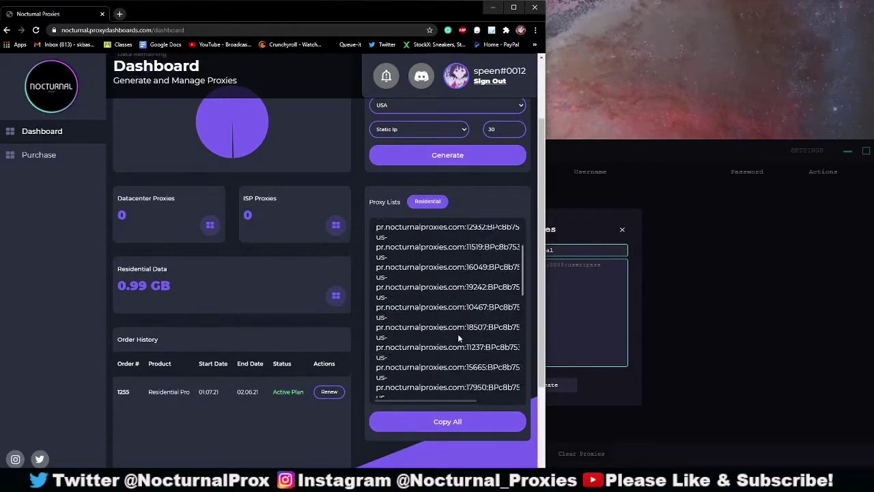
{"action": "left_click", "coordinate": [460, 424]}
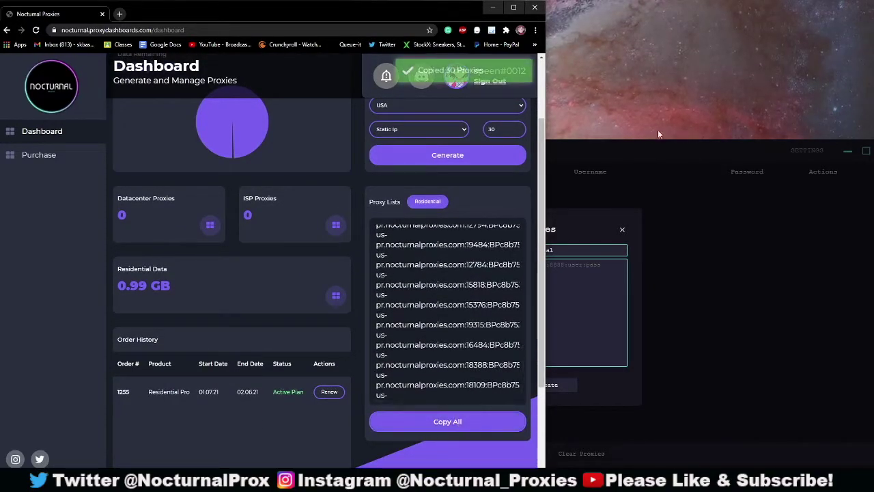
Step: Paste the 30 copied proxies into the 'nocturnal' list and create it
{"action": "mouse_move", "coordinate": [662, 151]}
{"action": "left_mouse_down"}
{"action": "mouse_move", "coordinate": [625, 97]}
{"action": "mouse_move", "coordinate": [603, 83]}
{"action": "left_mouse_up"}
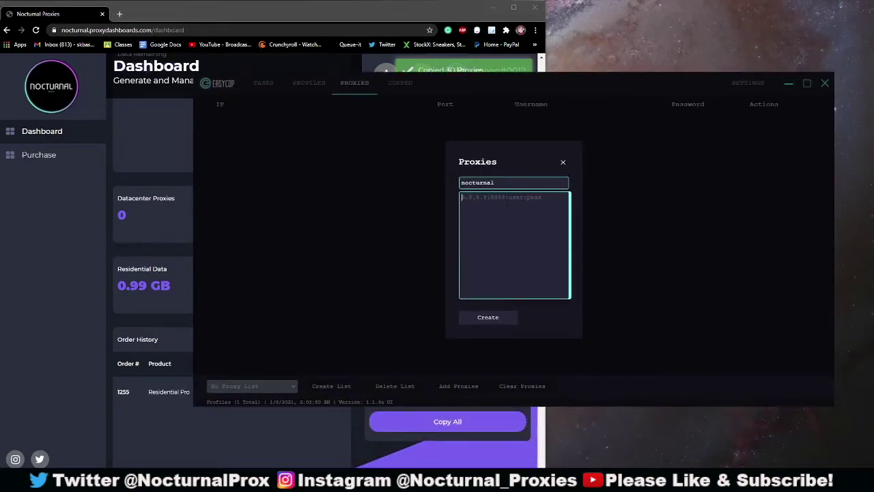
{"action": "key", "text": "ctrl+v"}
{"action": "scroll", "coordinate": [508, 239], "scroll_direction": "up", "scroll_amount": 10}
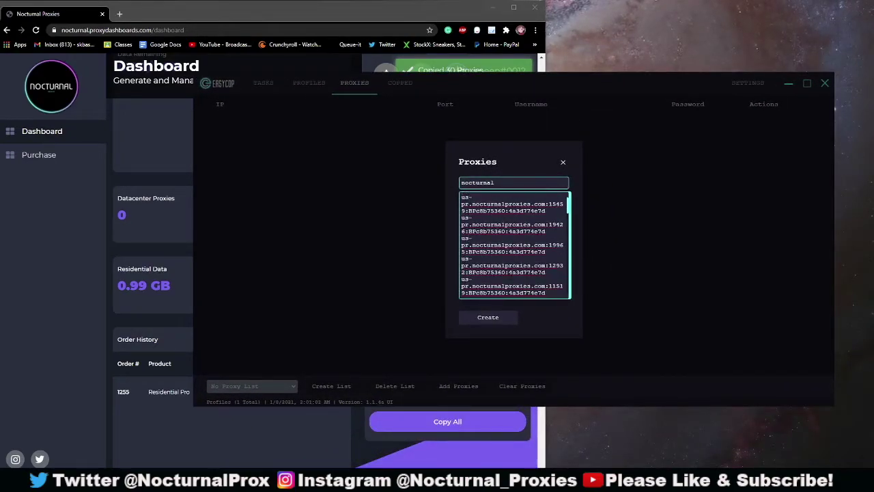
{"action": "left_click", "coordinate": [491, 324]}
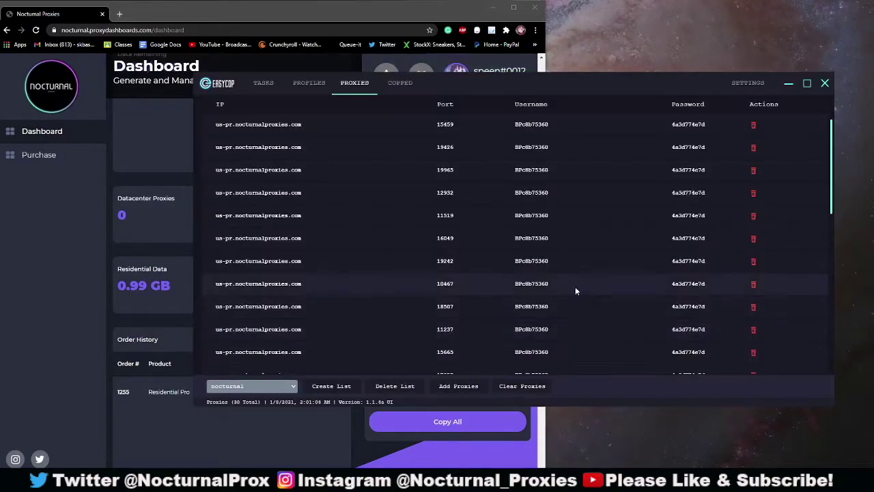
{"action": "scroll", "coordinate": [564, 304], "scroll_direction": "up", "scroll_amount": 1}
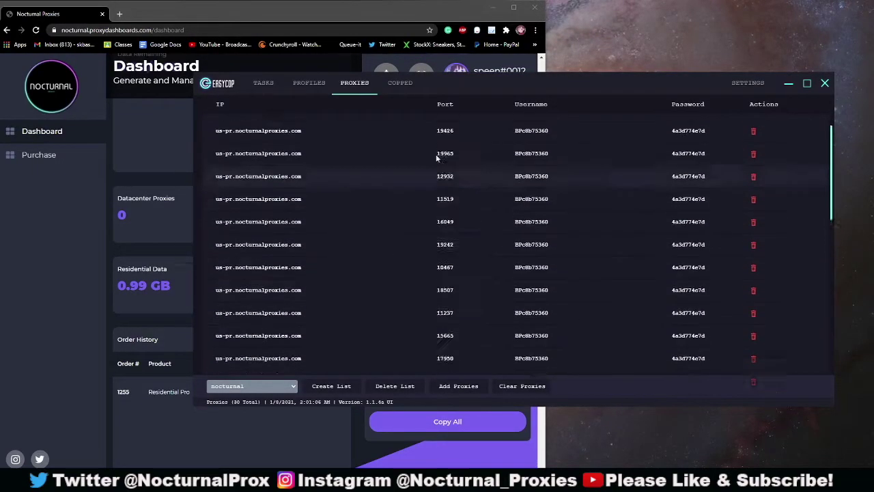
{"action": "left_click", "coordinate": [265, 85]}
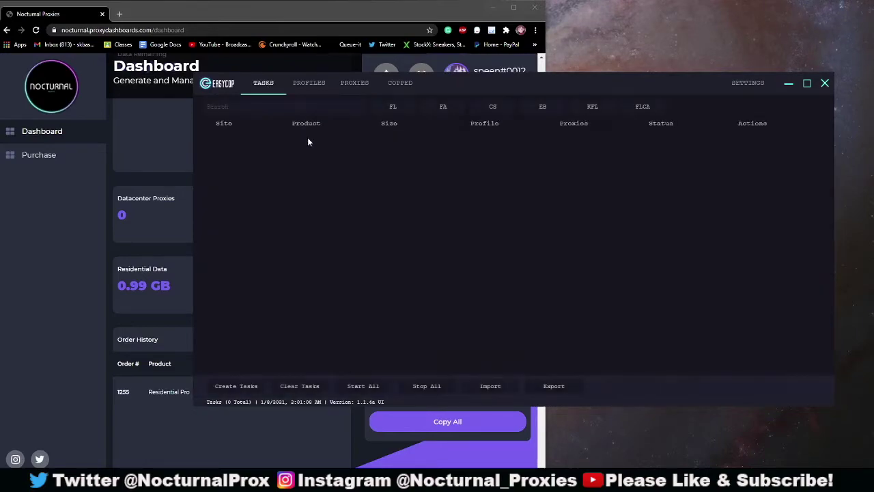
Step: Fill a new task form with site Footaction, SKU 56732, random size and profile 'test'
{"action": "left_click", "coordinate": [239, 387]}
{"action": "left_click", "coordinate": [429, 176]}
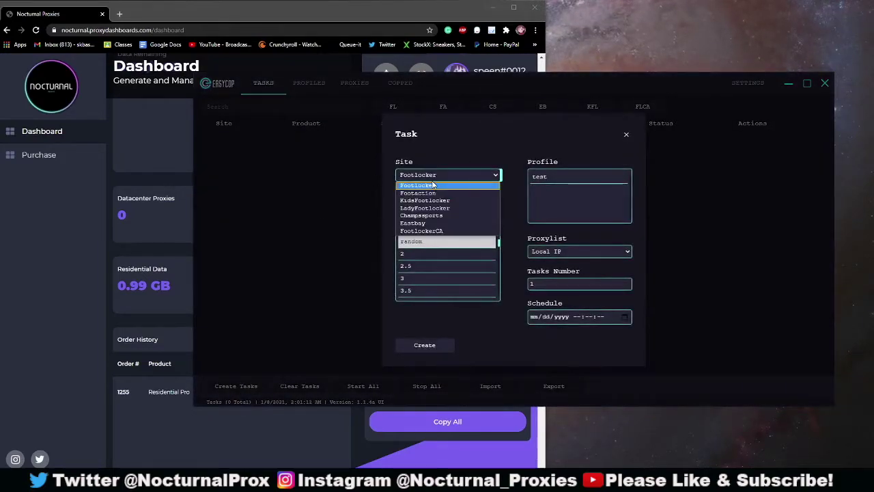
{"action": "left_click", "coordinate": [425, 194]}
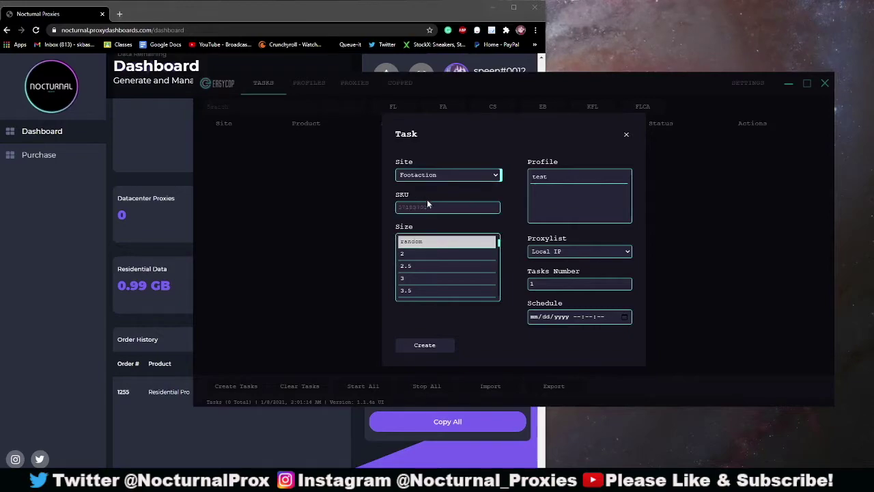
{"action": "left_click", "coordinate": [428, 205]}
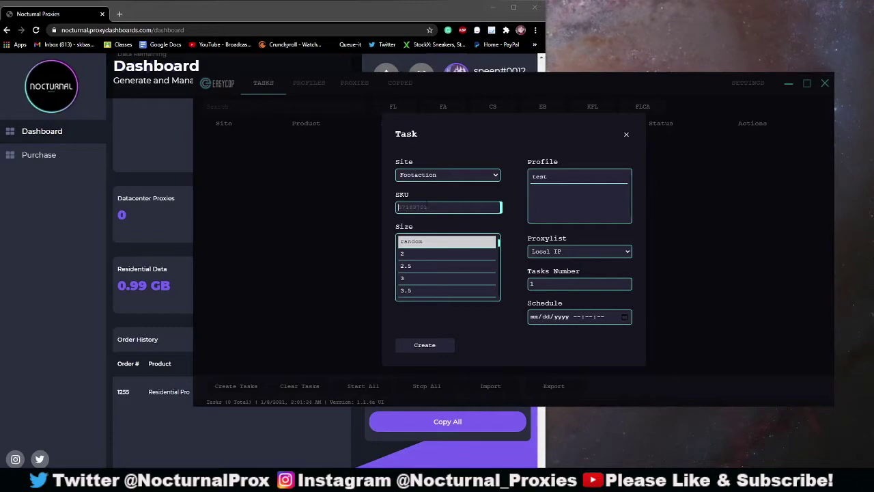
{"action": "type", "text": "56732"}
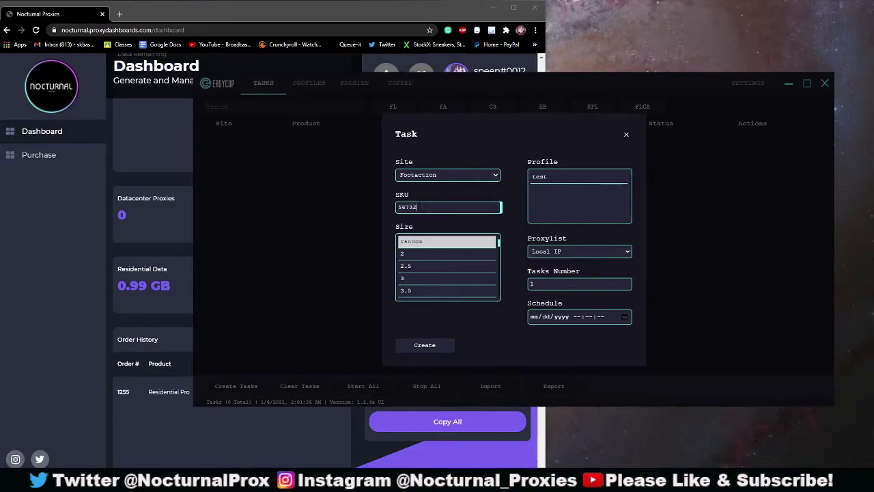
{"action": "left_click", "coordinate": [441, 243]}
{"action": "scroll", "coordinate": [424, 257], "scroll_direction": "down", "scroll_amount": 10}
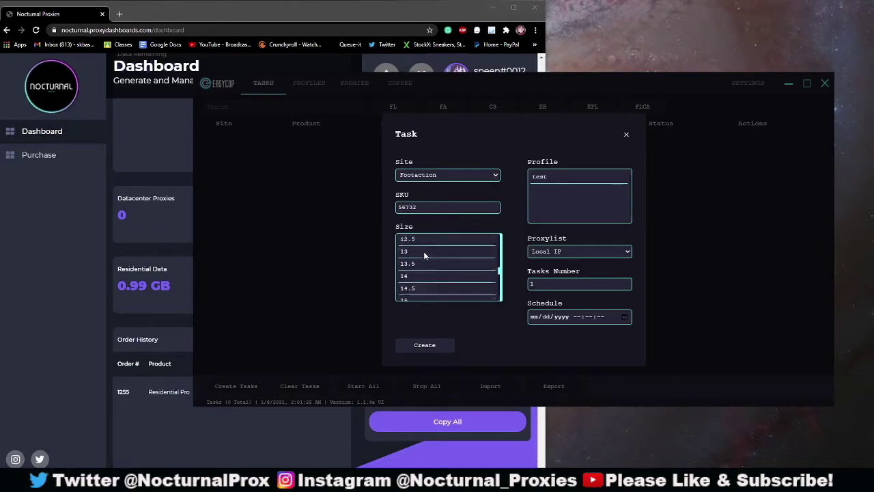
{"action": "scroll", "coordinate": [424, 257], "scroll_direction": "up", "scroll_amount": 10}
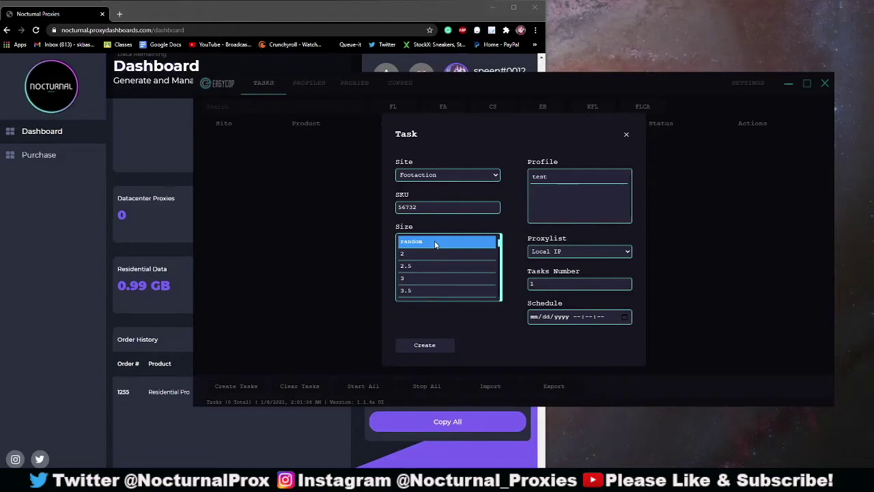
{"action": "left_click", "coordinate": [559, 179]}
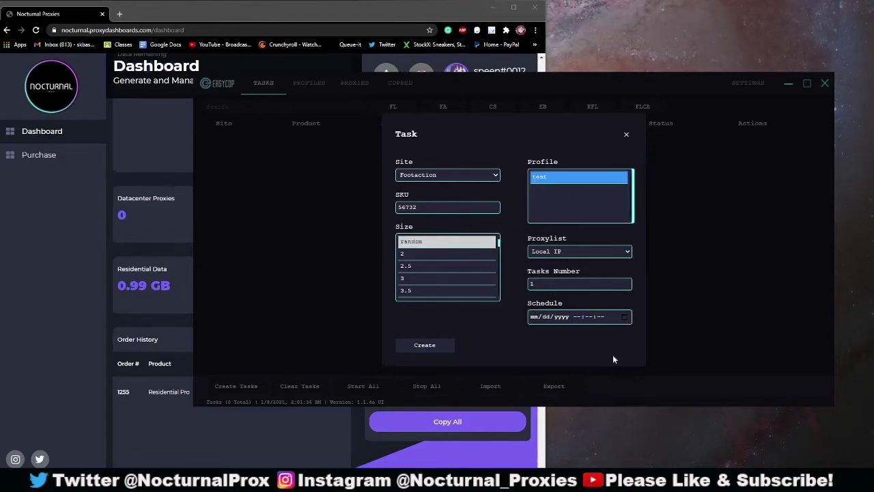
Step: Assign the 'nocturnal' proxy list and set the task count to 30
{"action": "left_click", "coordinate": [564, 251]}
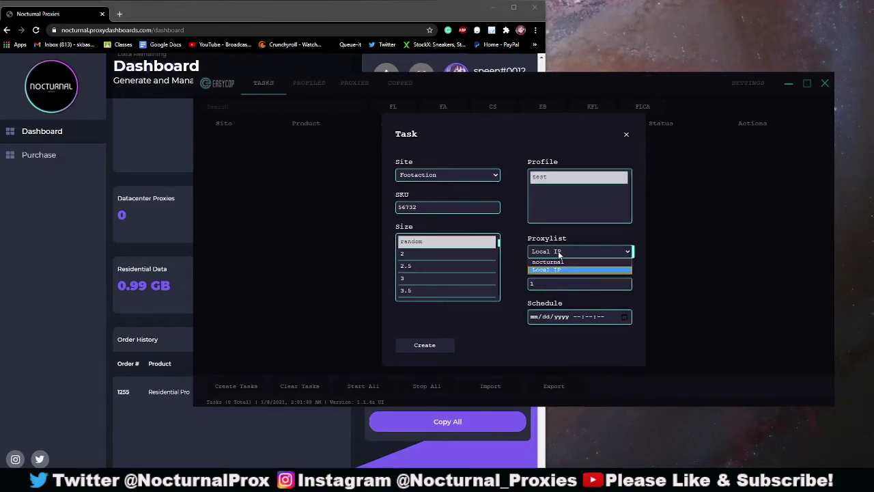
{"action": "left_click", "coordinate": [560, 265]}
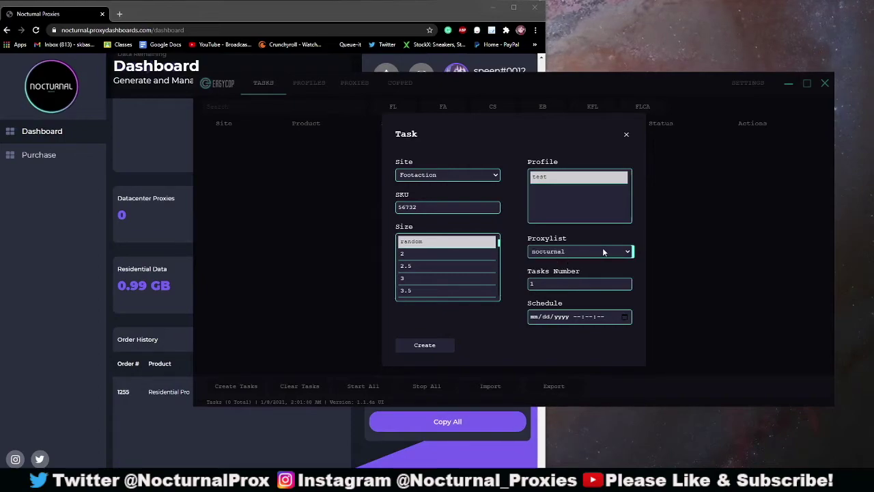
{"action": "double_click", "coordinate": [569, 287]}
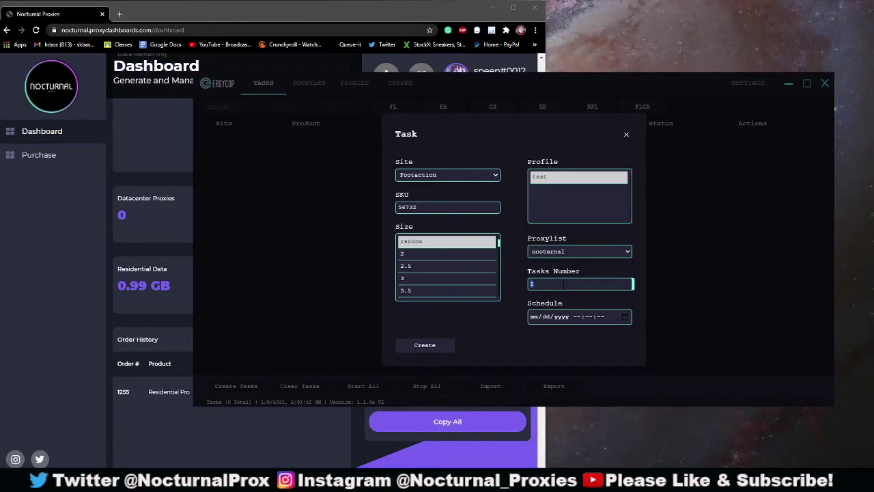
{"action": "type", "text": "30"}
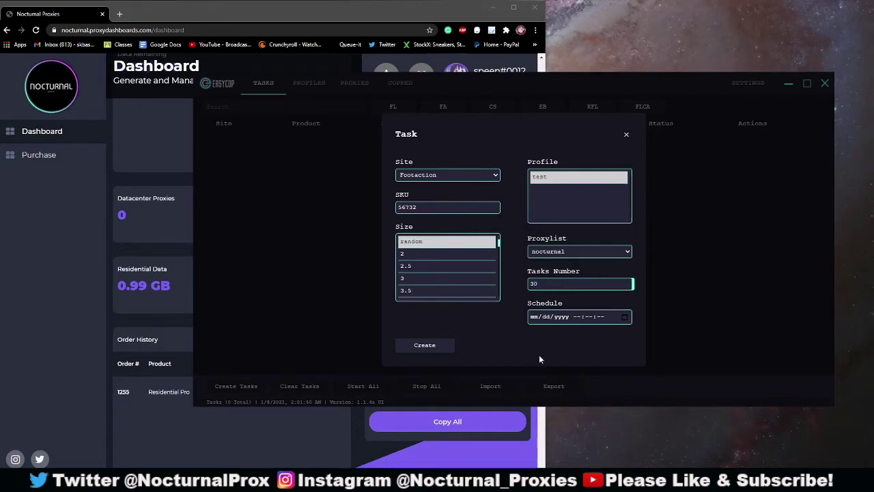
{"action": "left_click", "coordinate": [421, 346]}
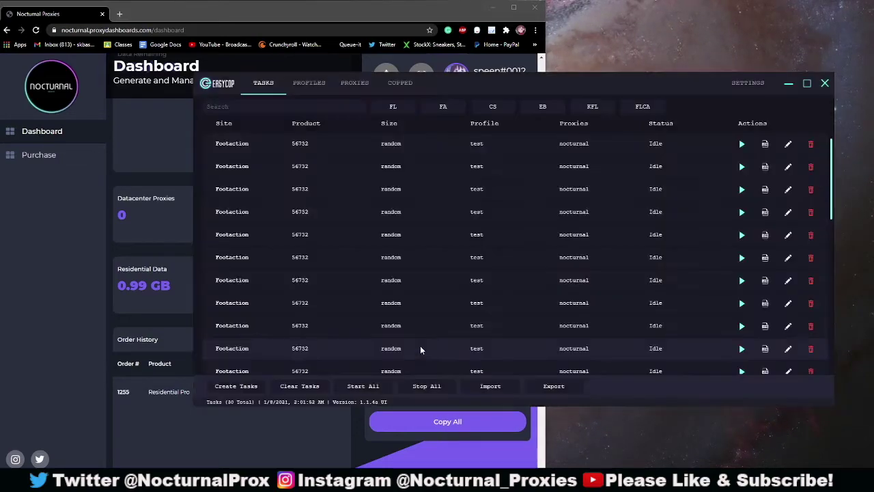
{"action": "left_click_drag", "start_coordinate": [833, 202], "coordinate": [832, 202]}
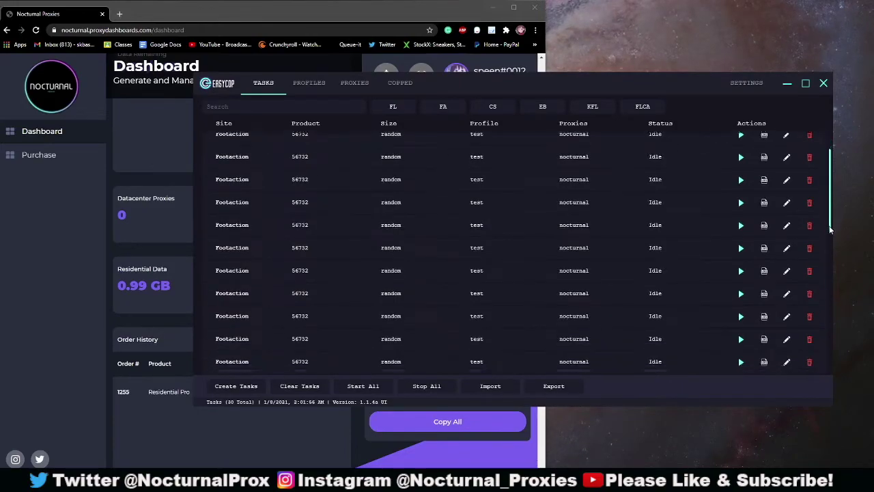
{"action": "mouse_move", "coordinate": [831, 229]}
{"action": "left_mouse_down"}
{"action": "mouse_move", "coordinate": [825, 388]}
{"action": "mouse_move", "coordinate": [833, 215]}
{"action": "left_mouse_up"}
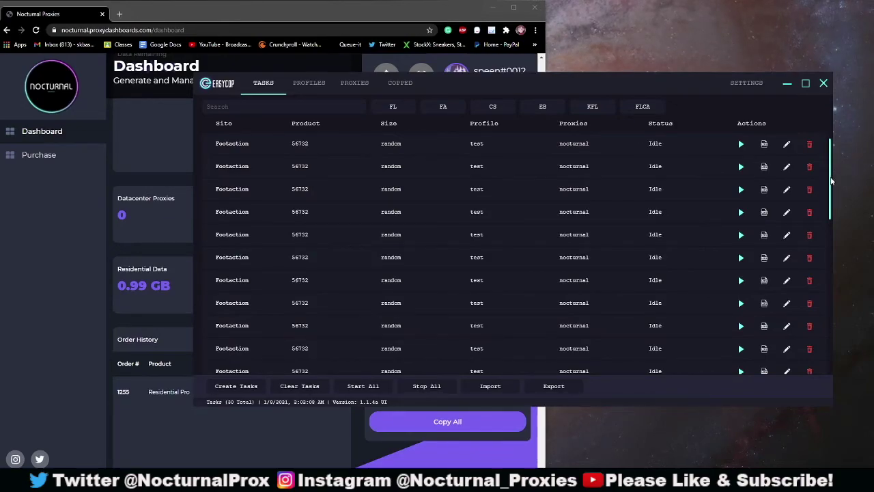
{"action": "mouse_move", "coordinate": [832, 181]}
{"action": "left_mouse_down"}
{"action": "mouse_move", "coordinate": [823, 321]}
{"action": "mouse_move", "coordinate": [824, 169]}
{"action": "left_mouse_up"}
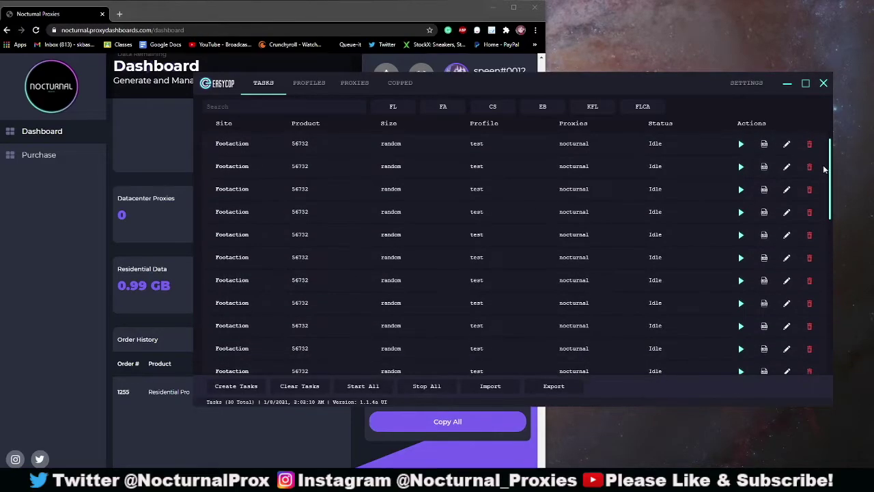